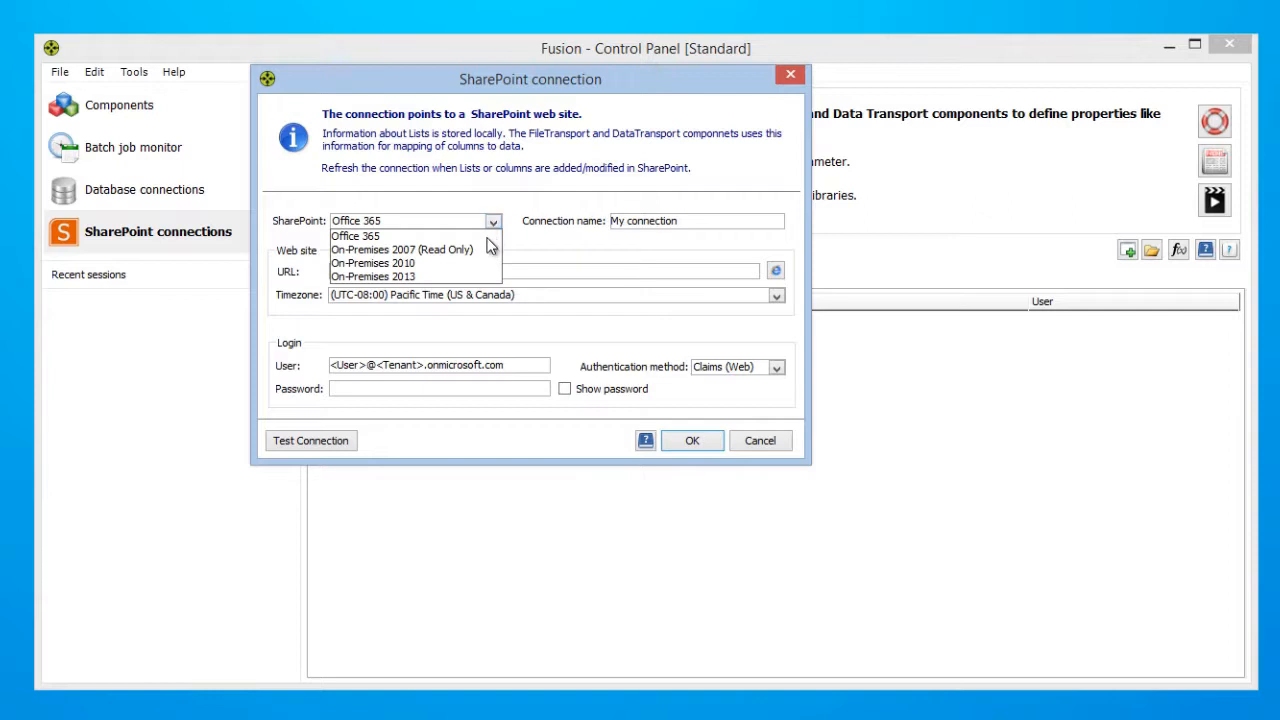
Choose On-Premises 2010 and name the connection 'My 2010 Connection'.
click(447, 262)
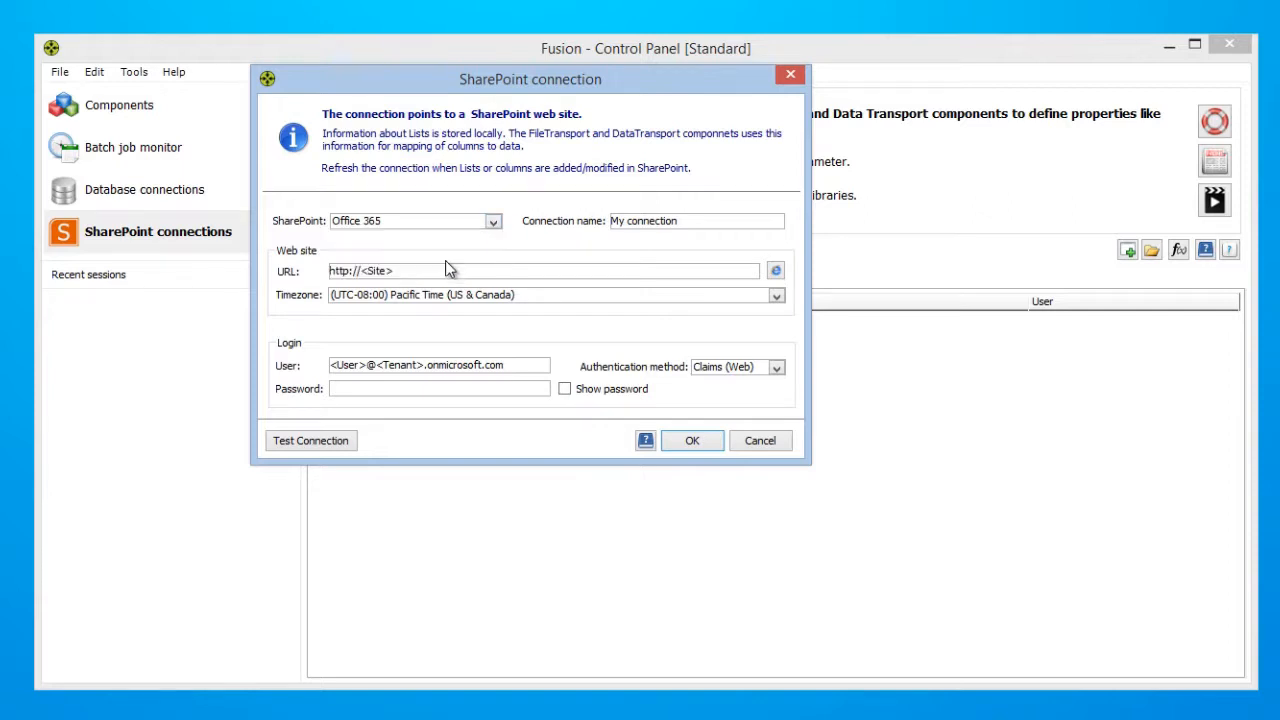
click(624, 226)
text(My)
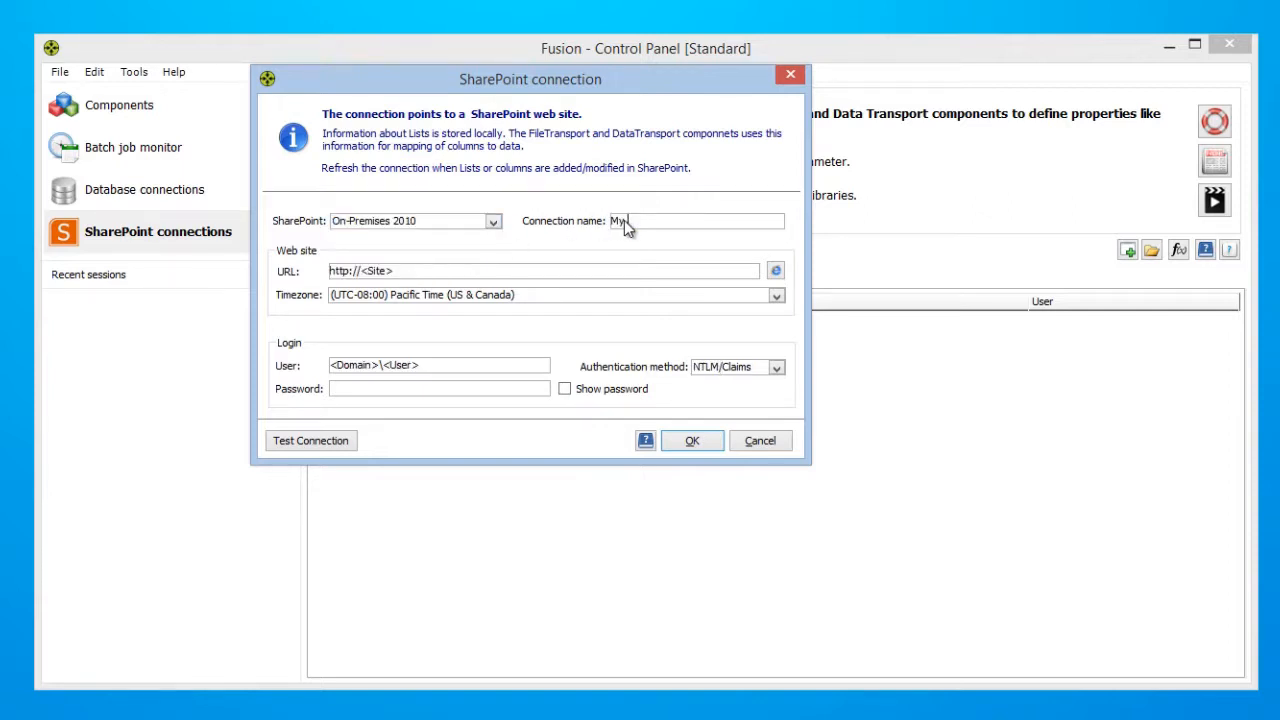
text( 2010 Connection)
Paste in the SharePoint 2010 site URL, administrator login and password, and save the connection.
double_click(436, 271)
key(BackSpace)
text(http://uvo1ysbed6ui77g88aa.env.cloudshare.com/)
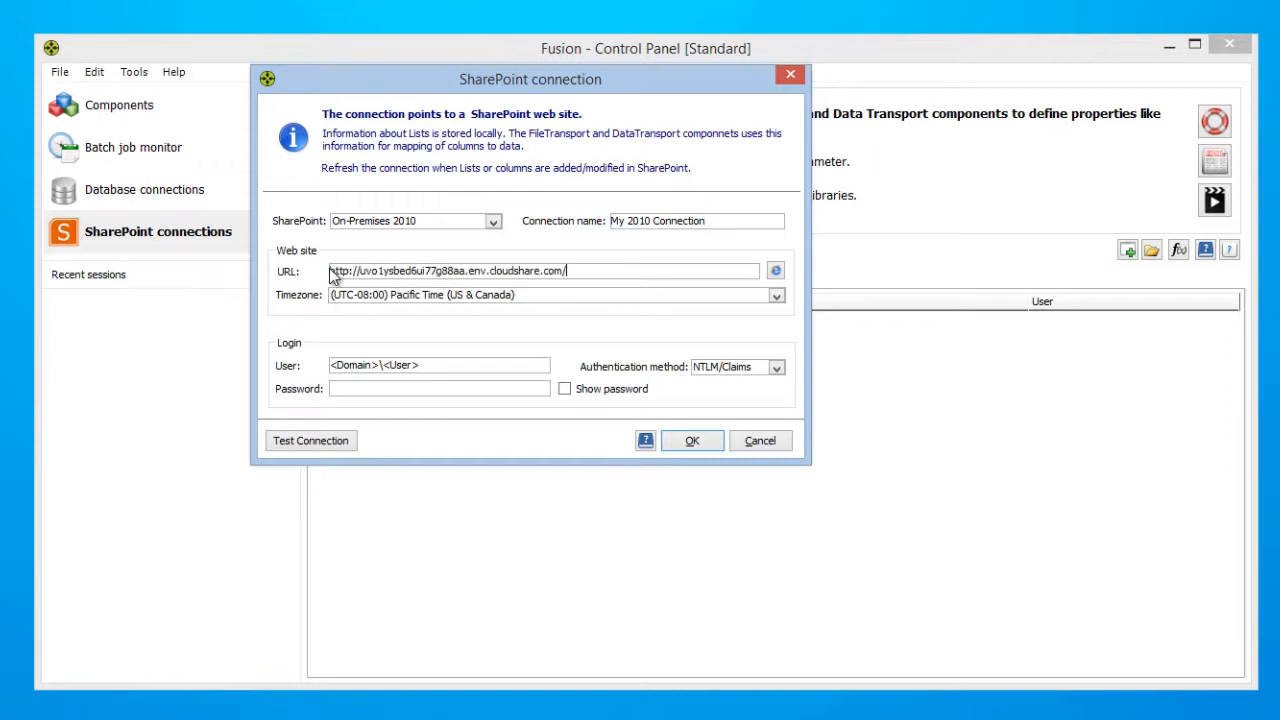
click(429, 365)
key(BackSpace)
text(SPDOM.LOC\Administrator)
click(433, 388)
key(ctrl+v)
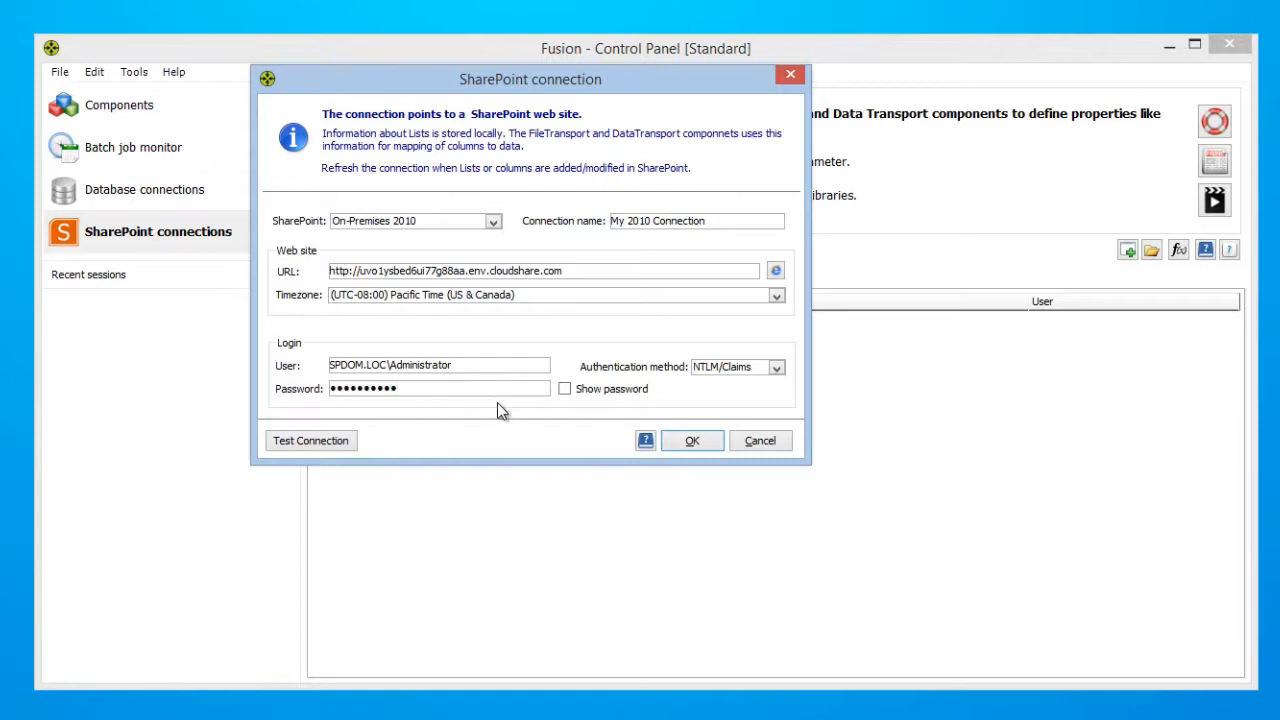
click(679, 442)
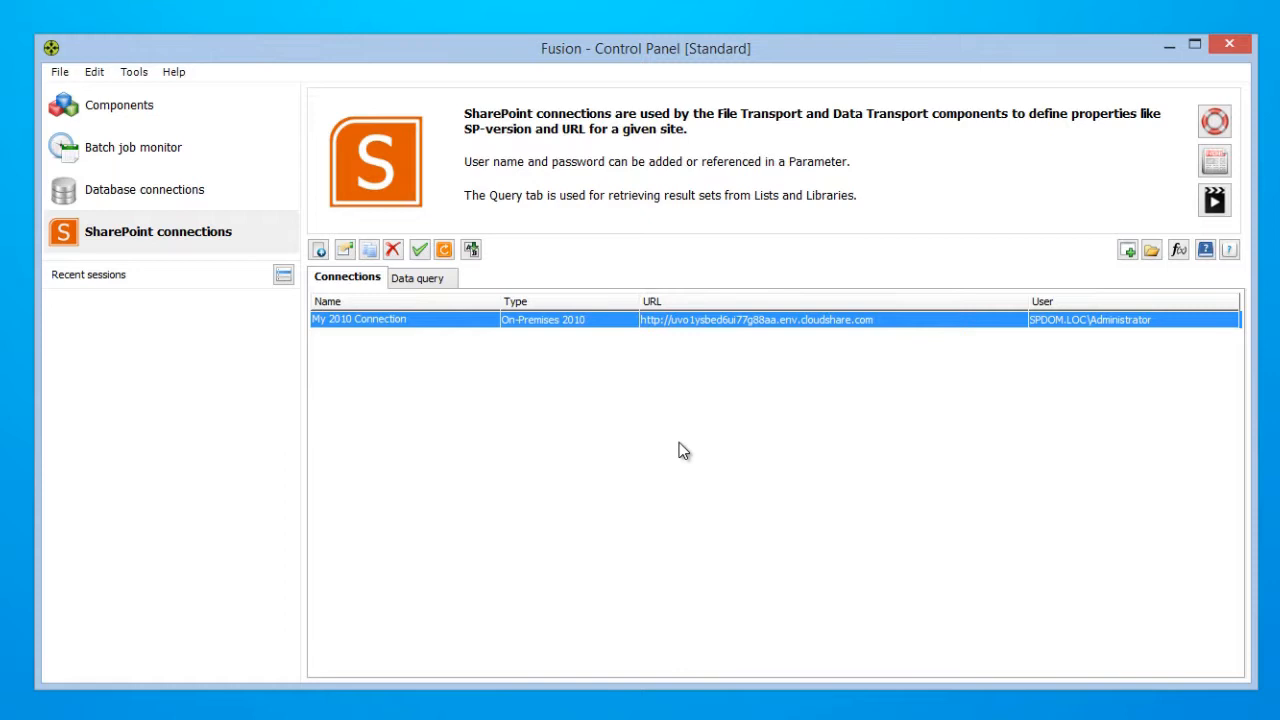
Create an Office 365 connection named 'My Office 365' for the fusiontrial site.
click(319, 250)
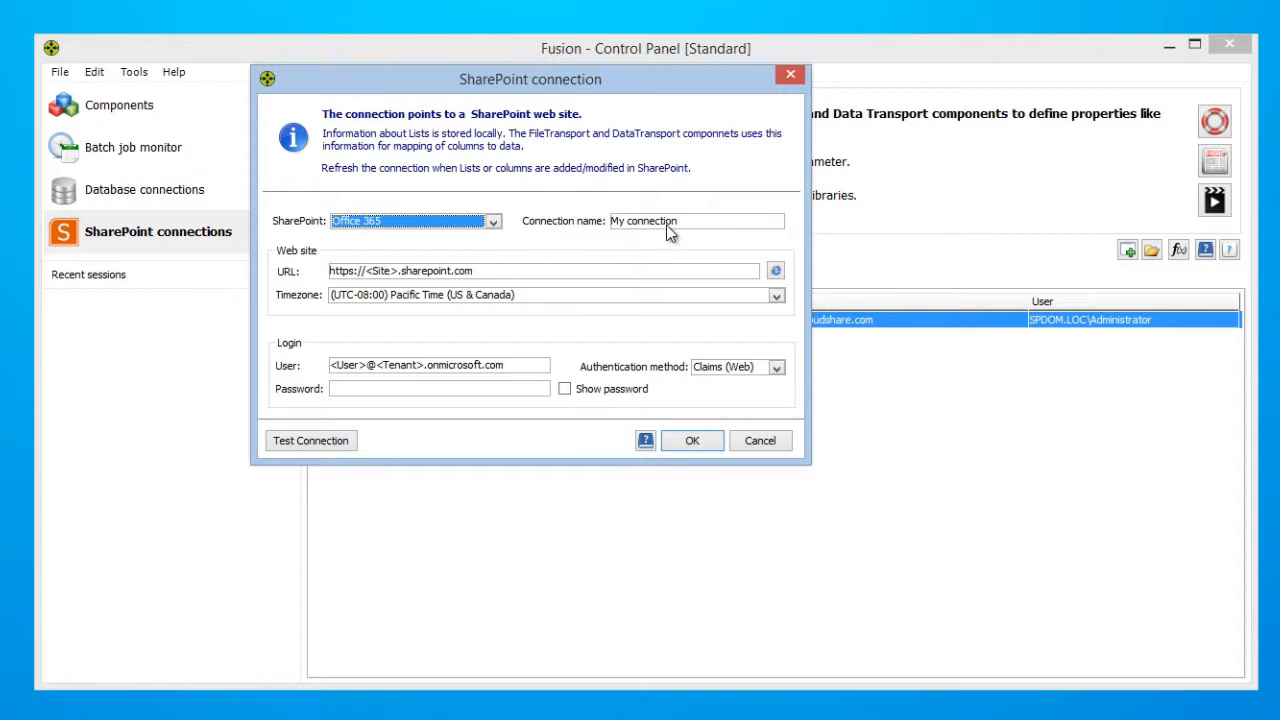
key(Tab)
text(My O)
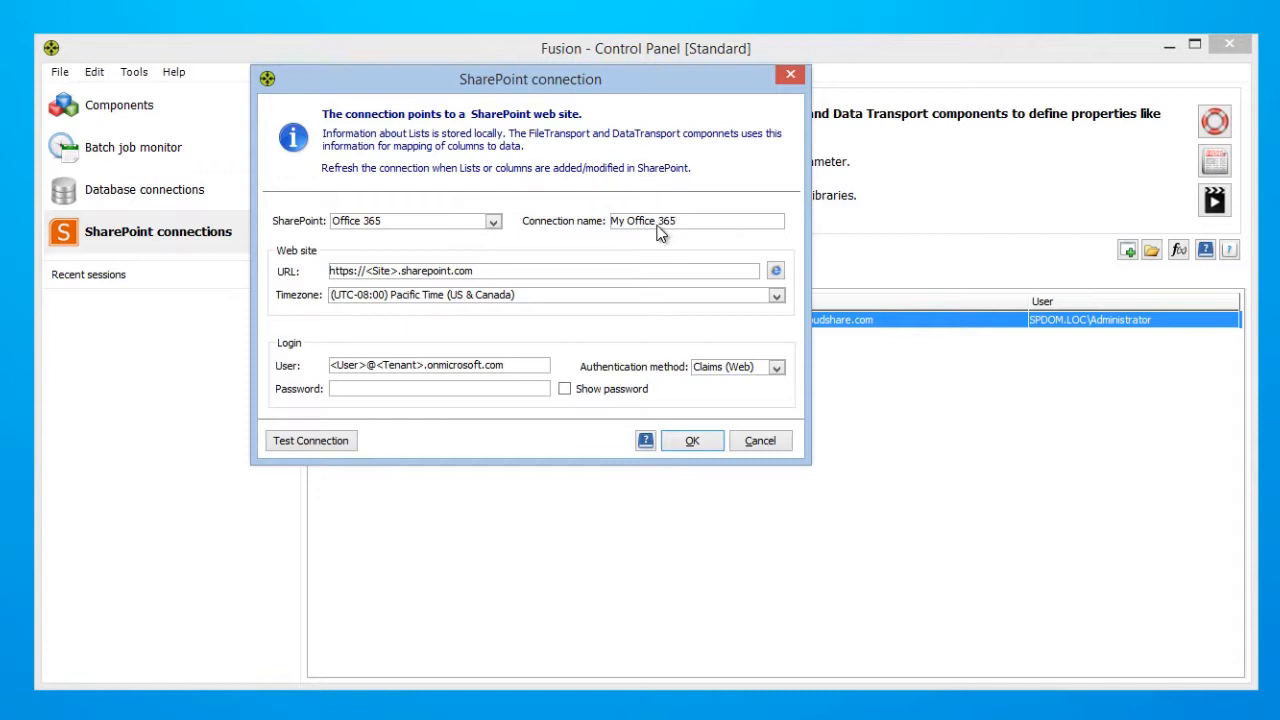
double_click(387, 270)
text(fusion)
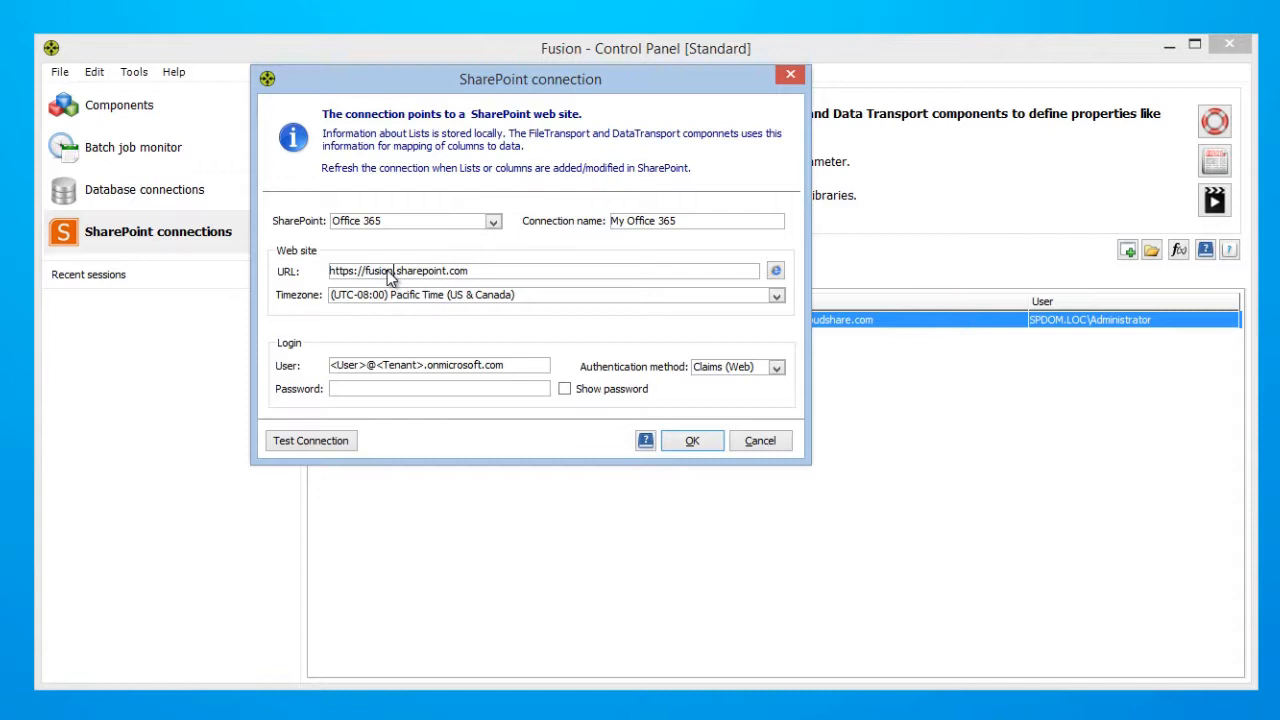
text(trial)
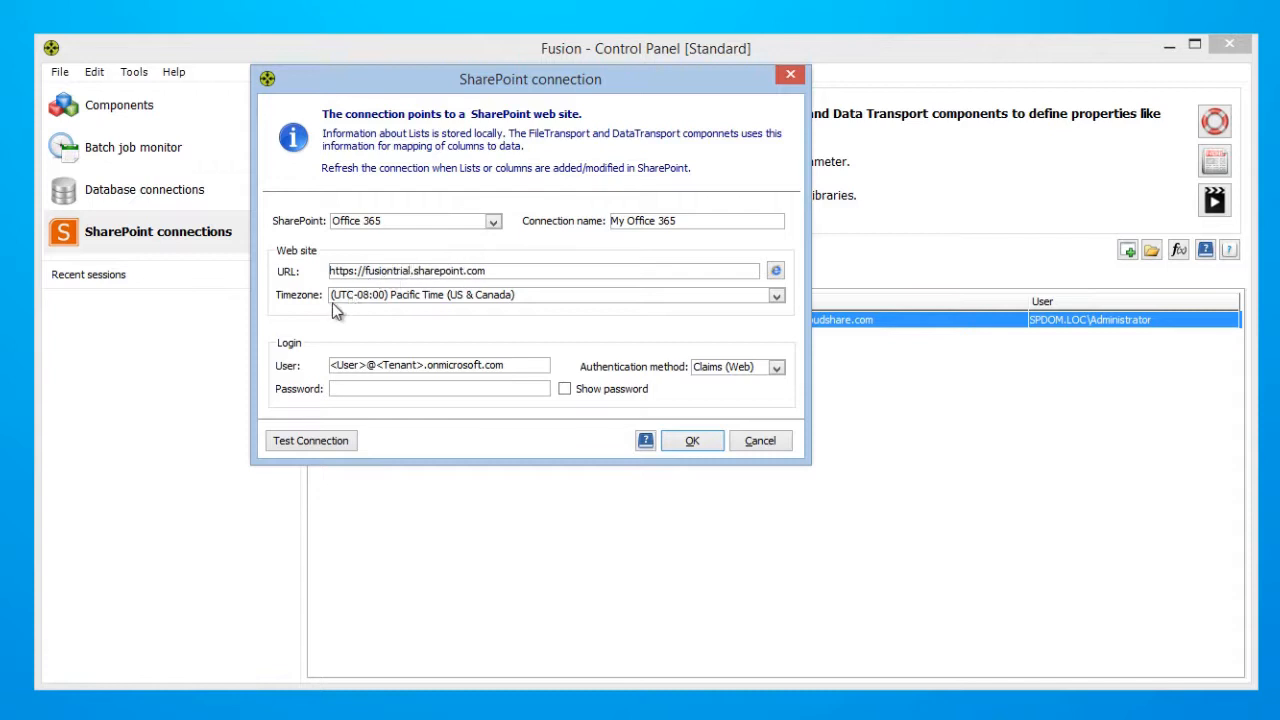
Fill in the login user name and account password, then save the connection.
double_click(346, 365)
text(fusion)
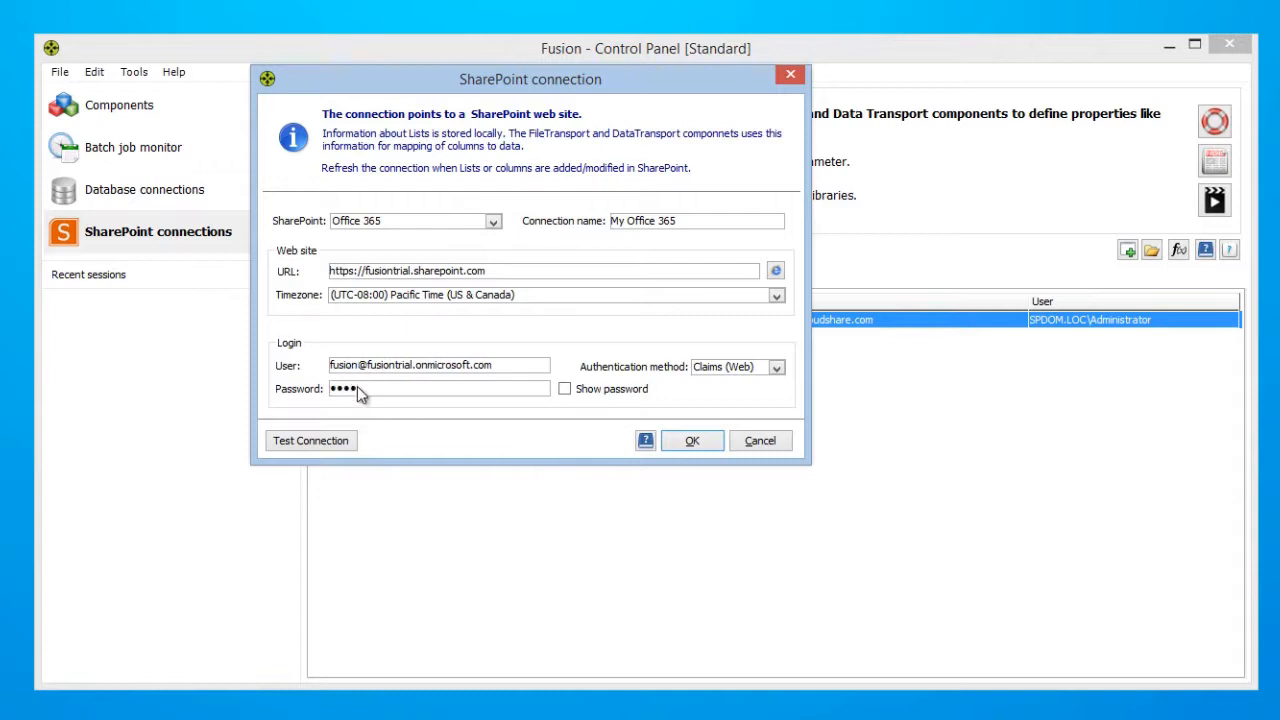
click(357, 386)
text(••••••••)
click(673, 440)
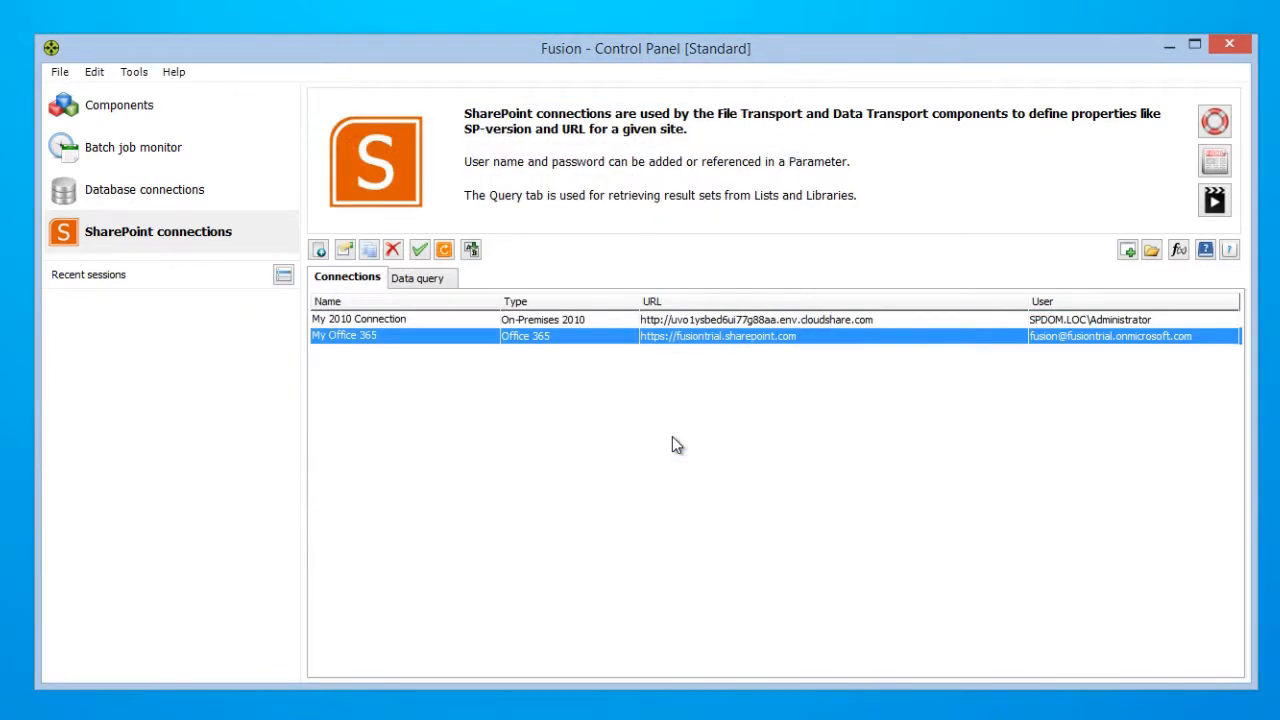
Create a new FileTransport component from the Components list and advance to the source step.
click(154, 112)
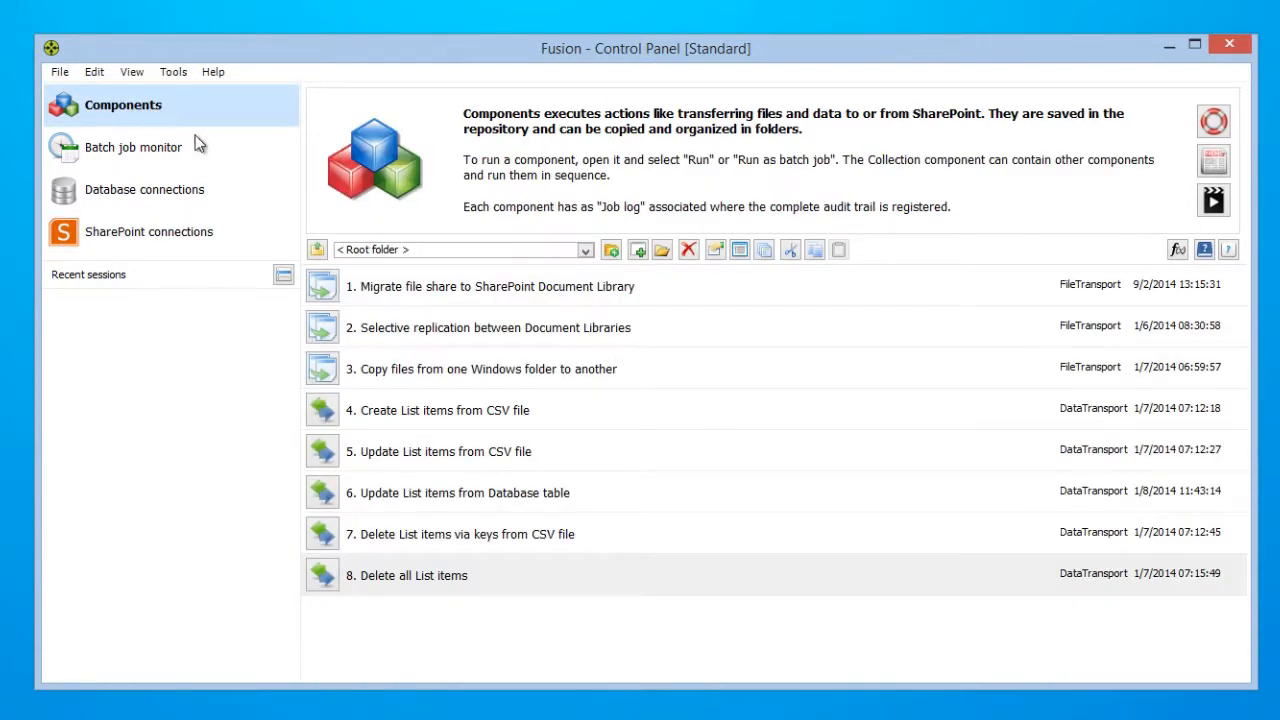
click(640, 251)
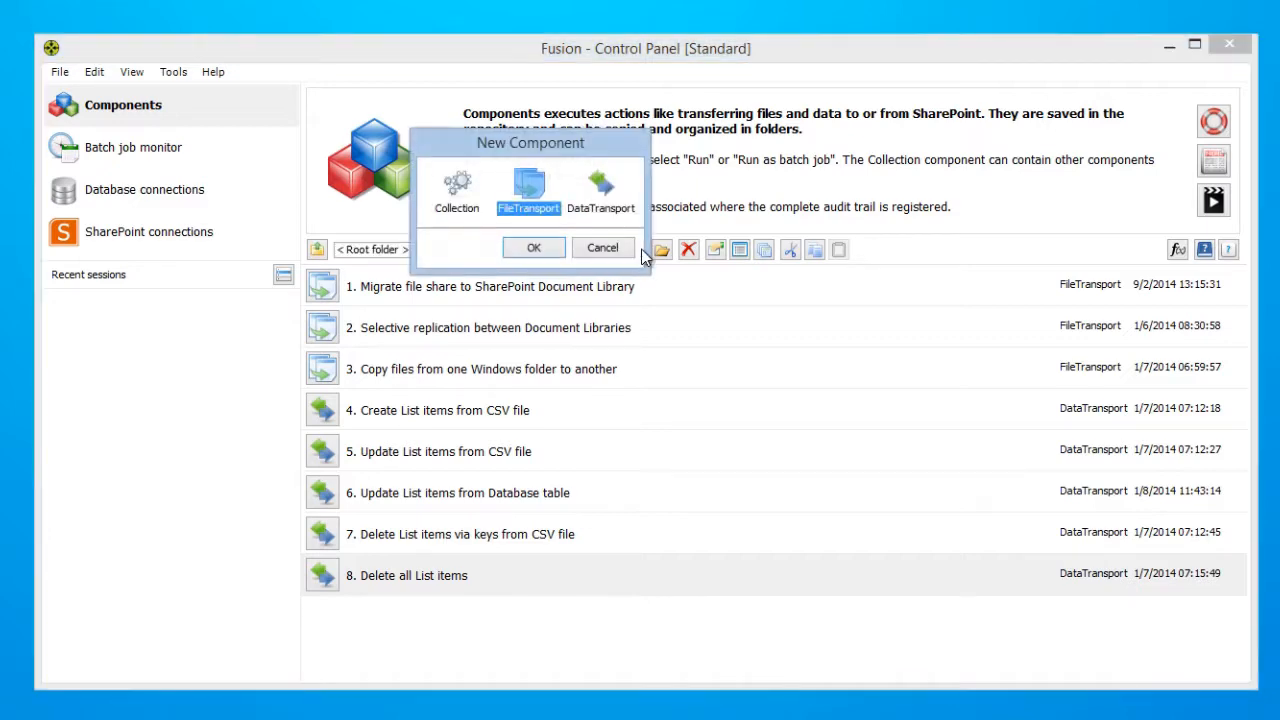
click(535, 249)
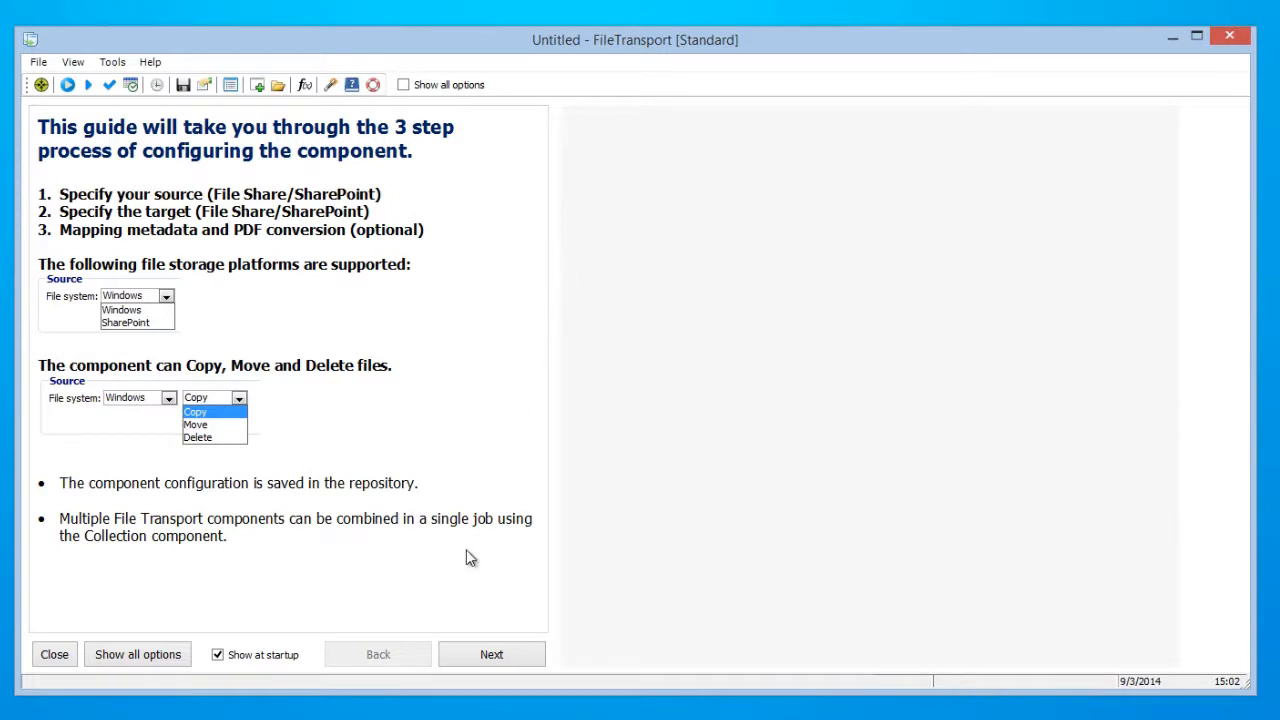
click(475, 658)
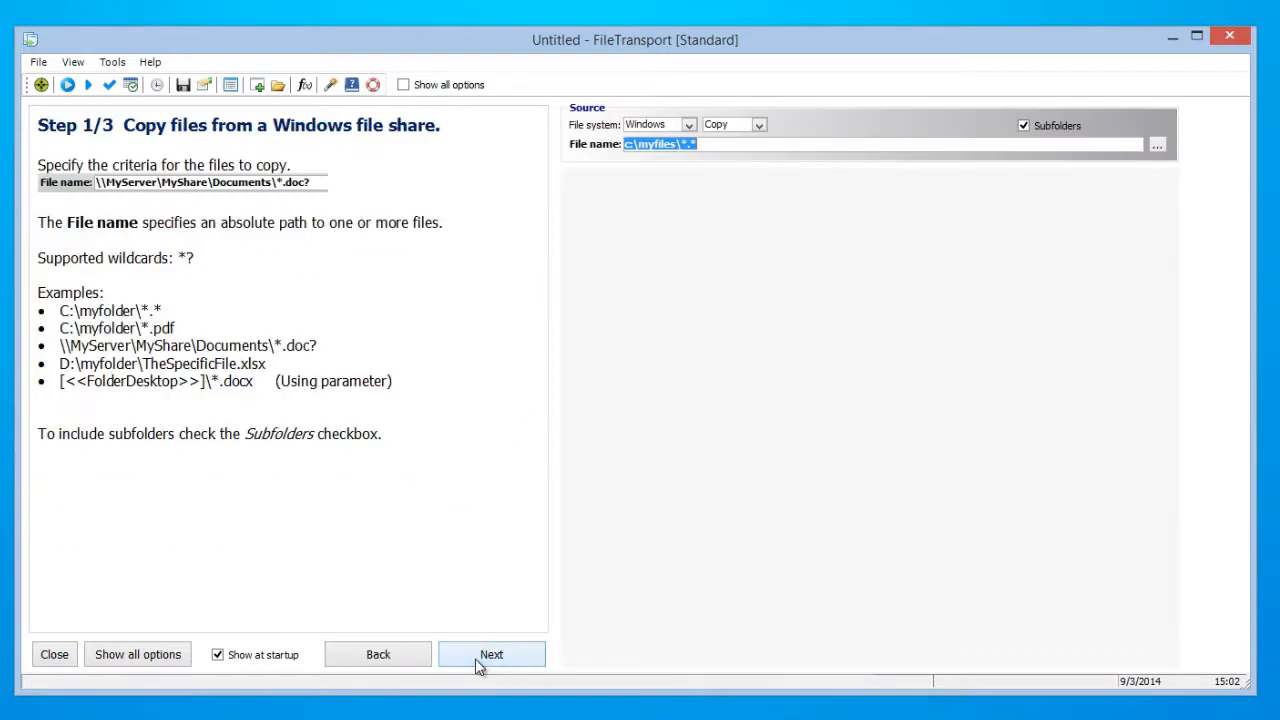
Set the source to SharePoint via My 2010 Connection, library Derick's 2010 Docs.
click(689, 124)
click(672, 152)
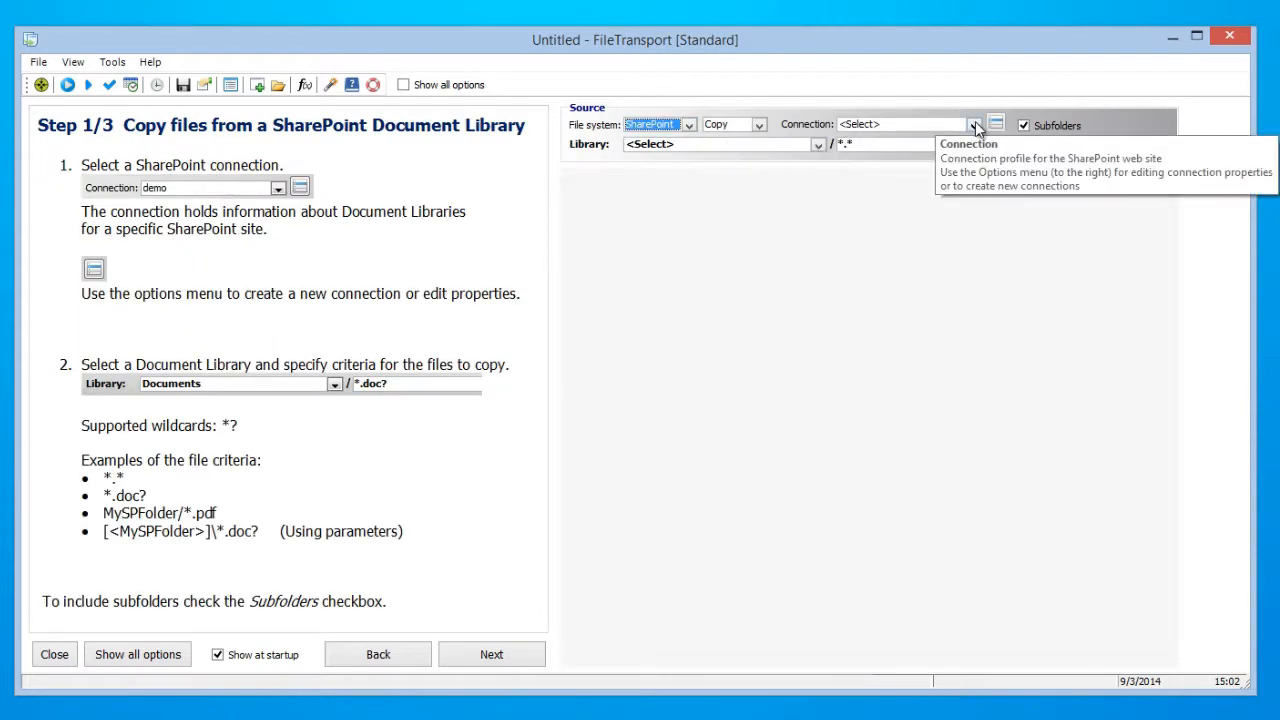
click(974, 126)
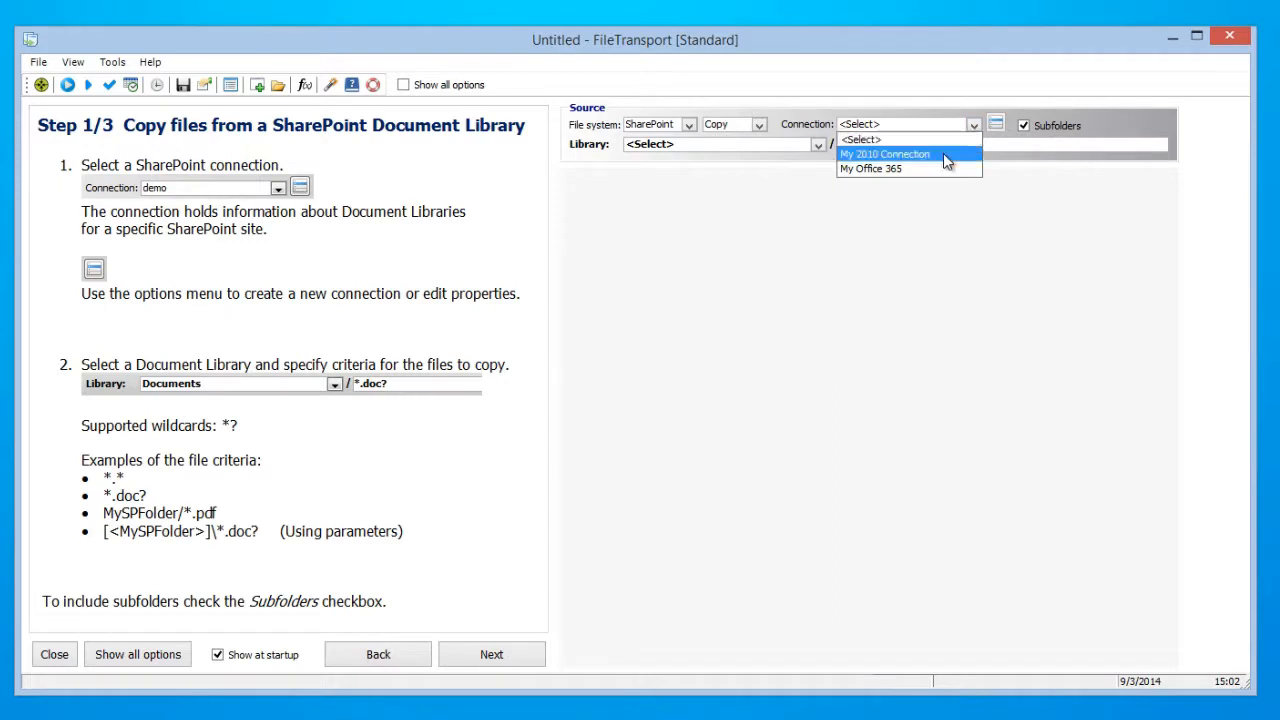
click(943, 154)
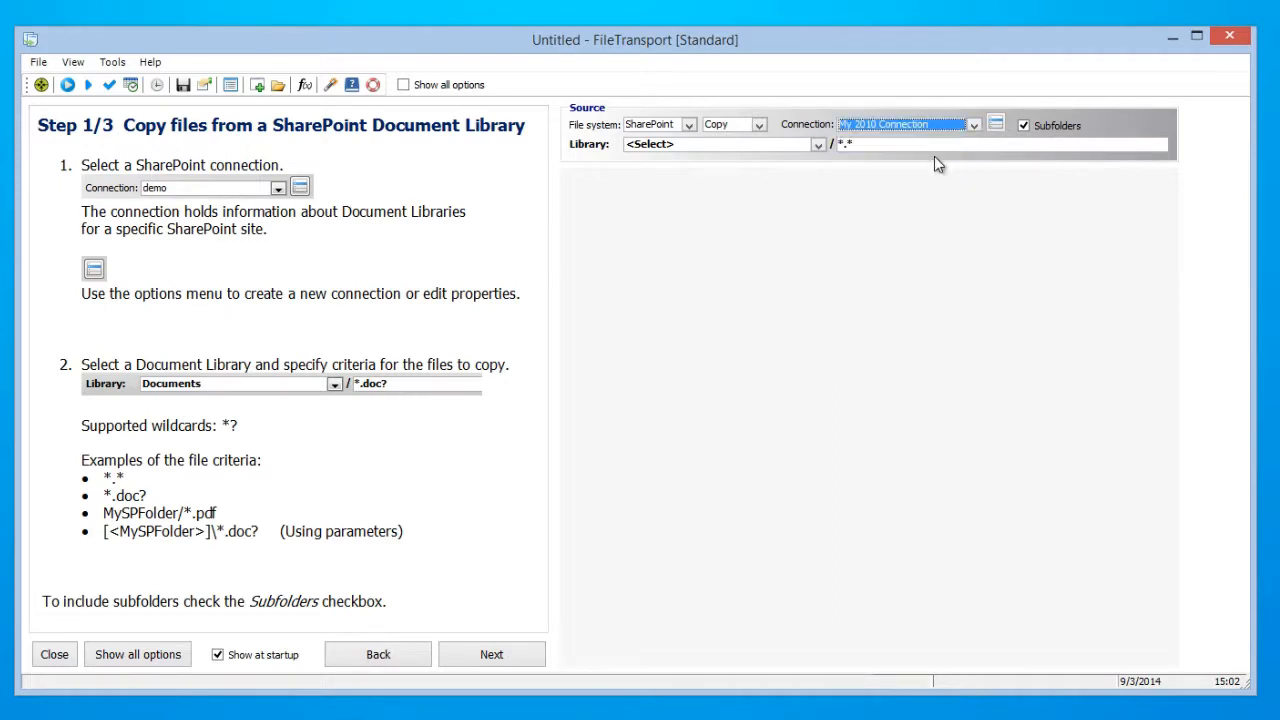
click(817, 148)
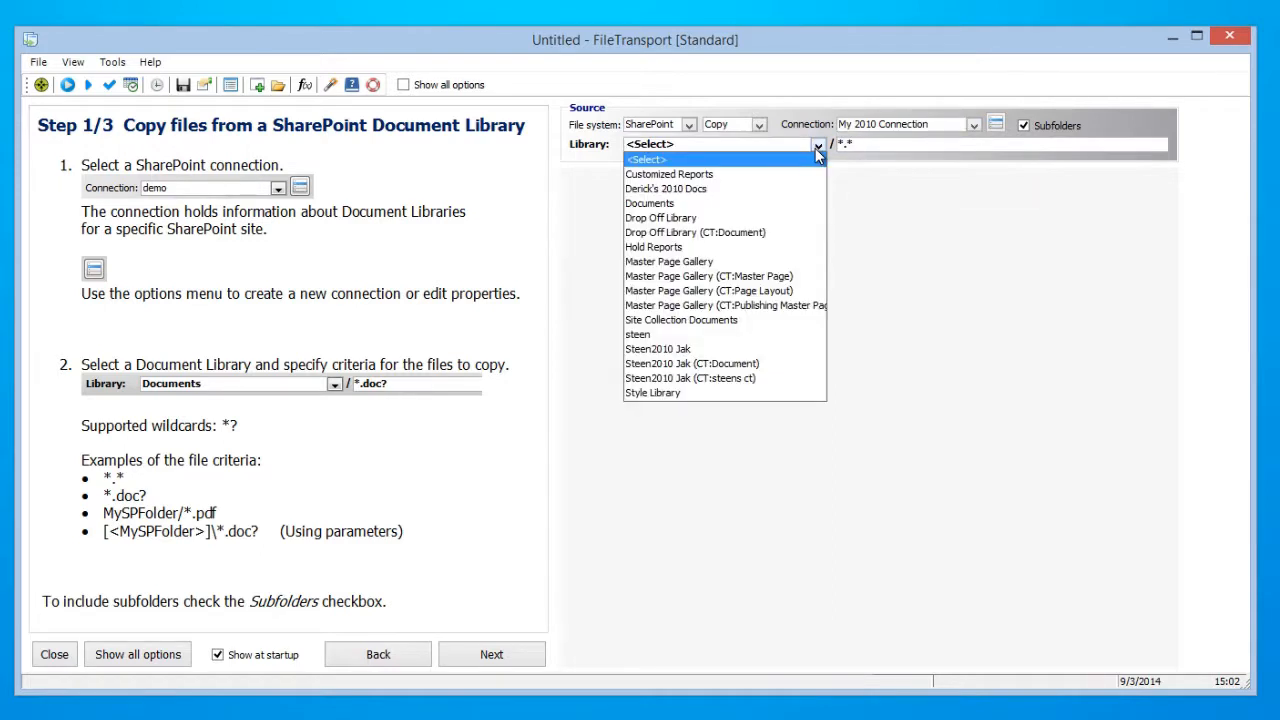
click(737, 190)
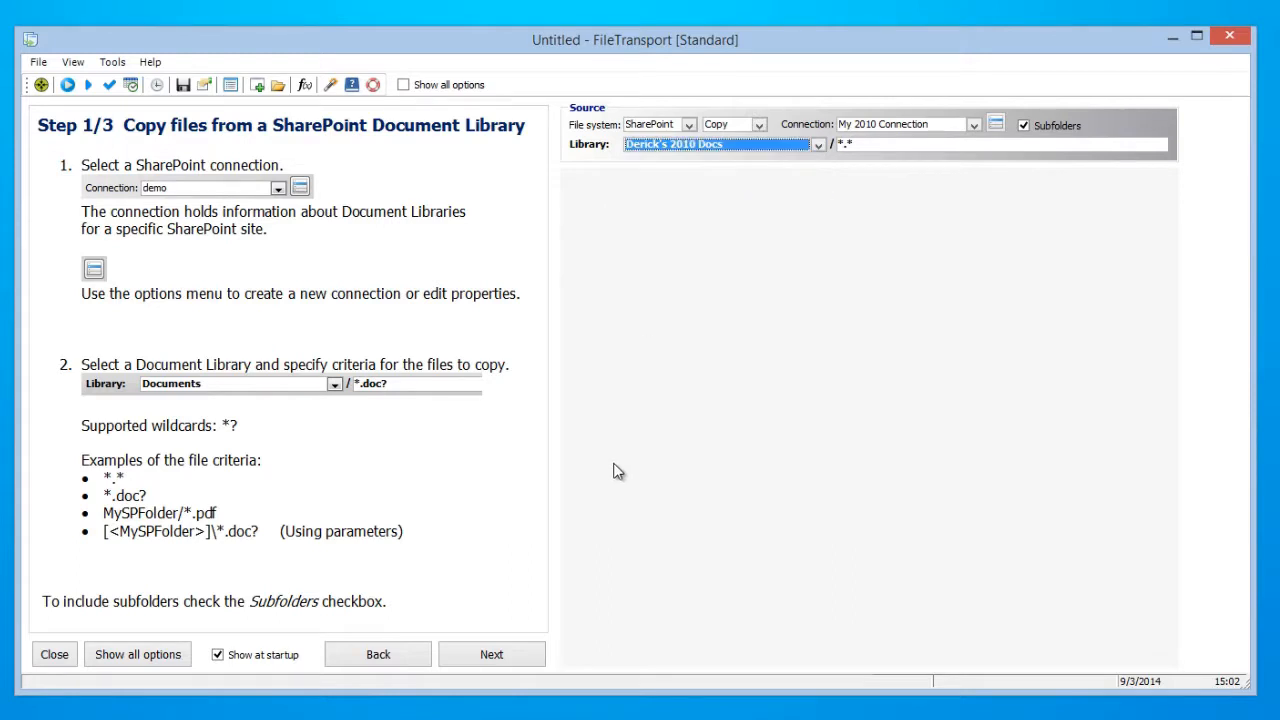
click(518, 651)
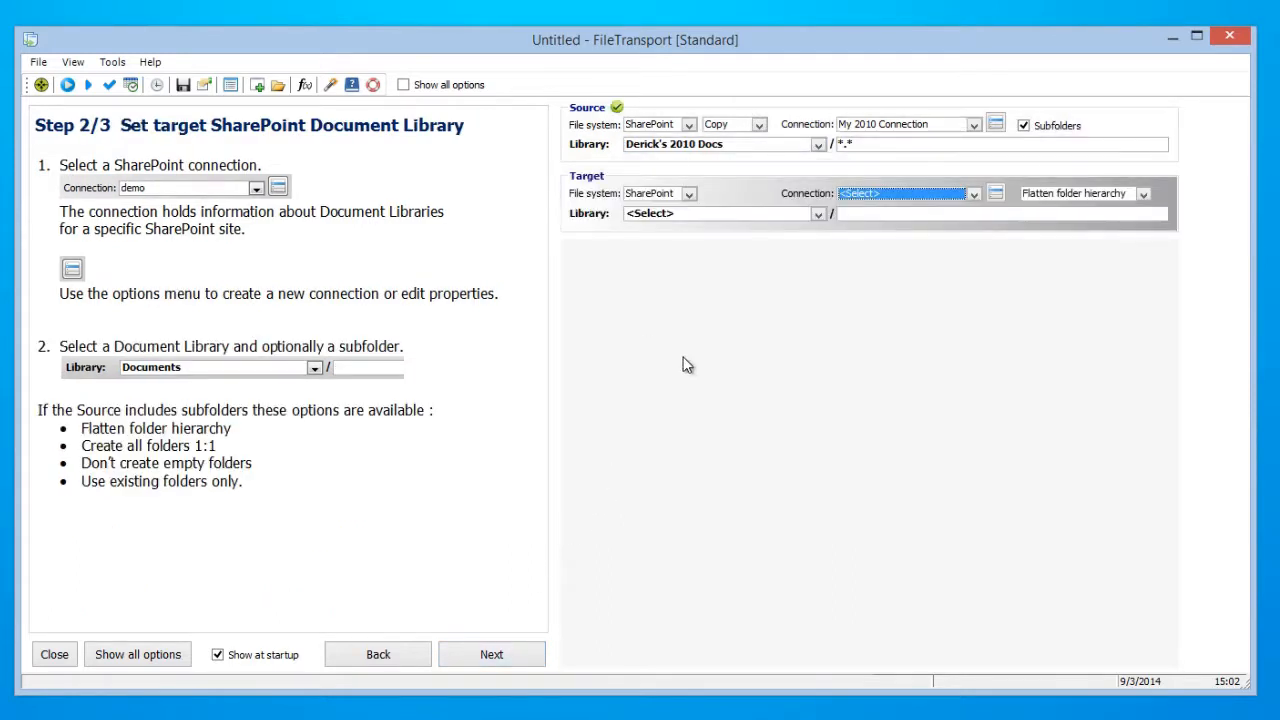
Target the Dericks docs library on My Office 365, creating all folders 1:1.
click(971, 195)
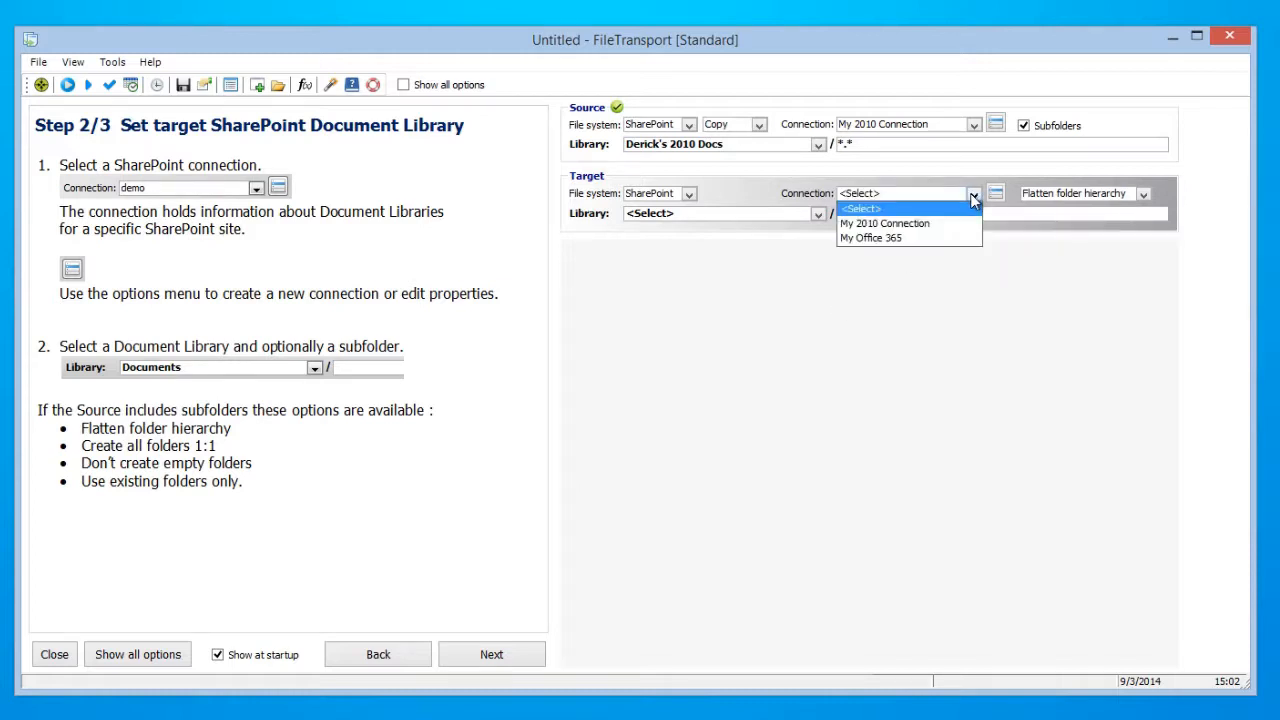
click(935, 238)
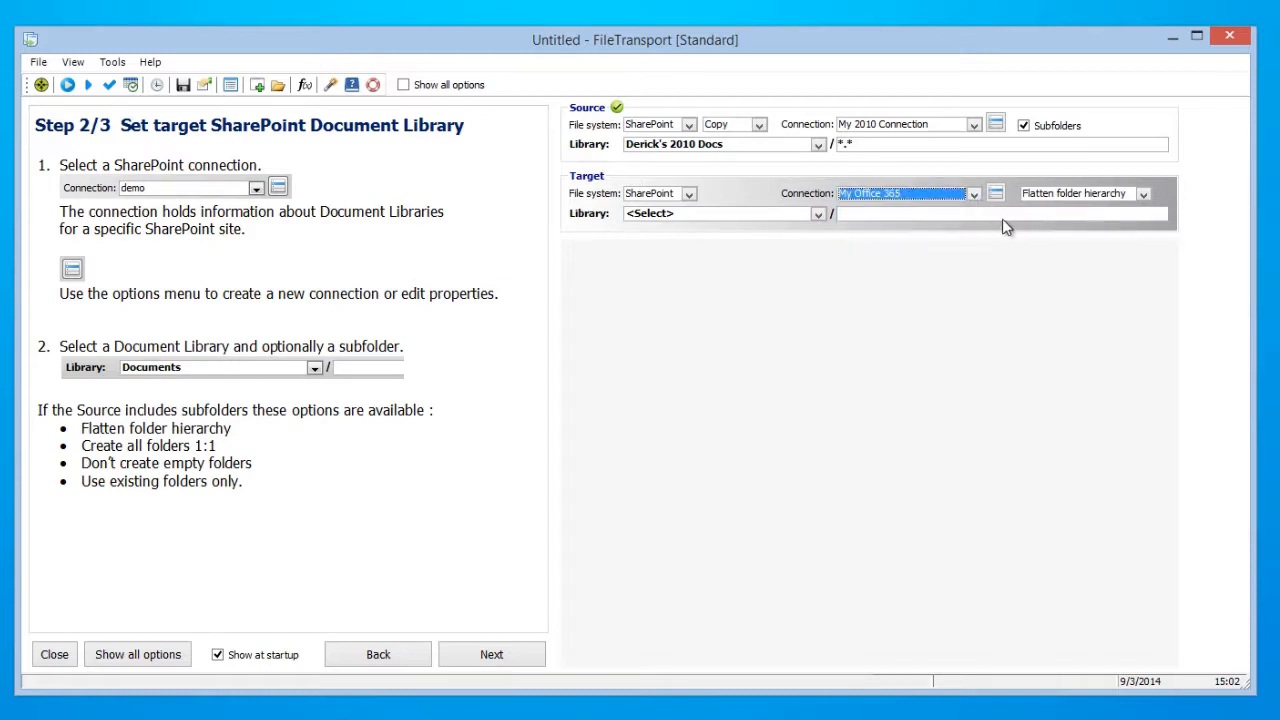
click(1140, 200)
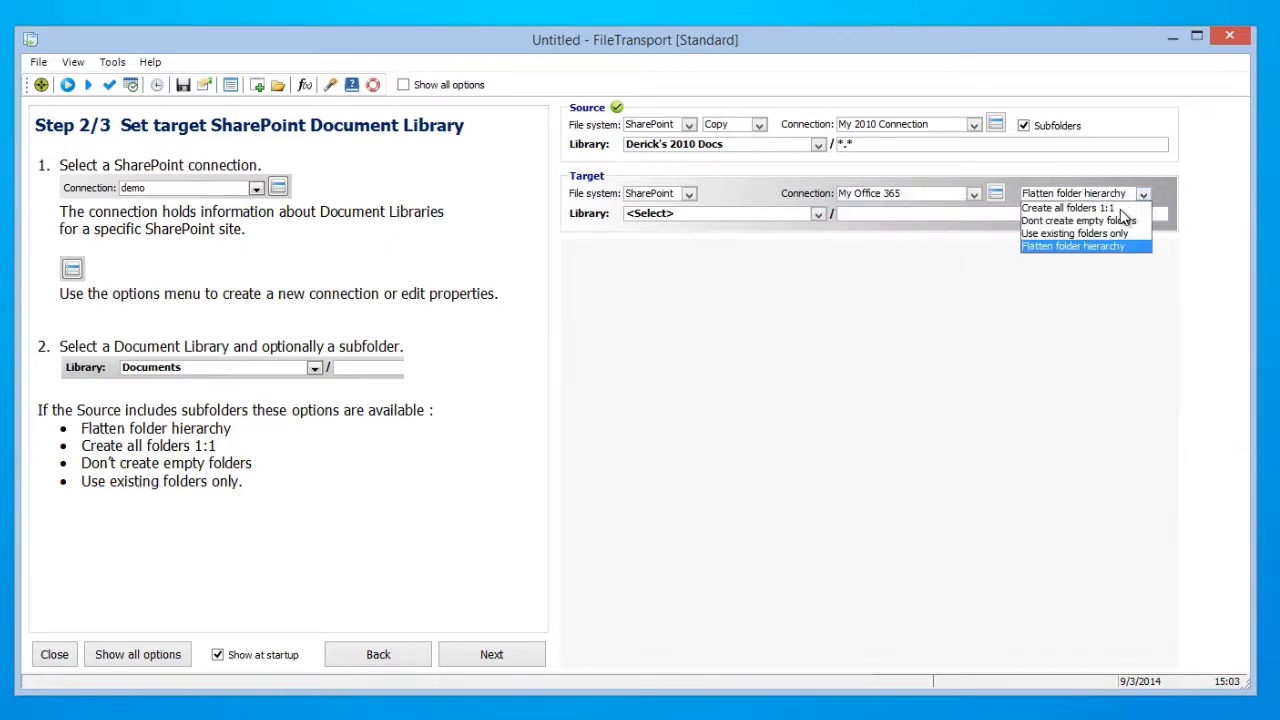
click(1120, 208)
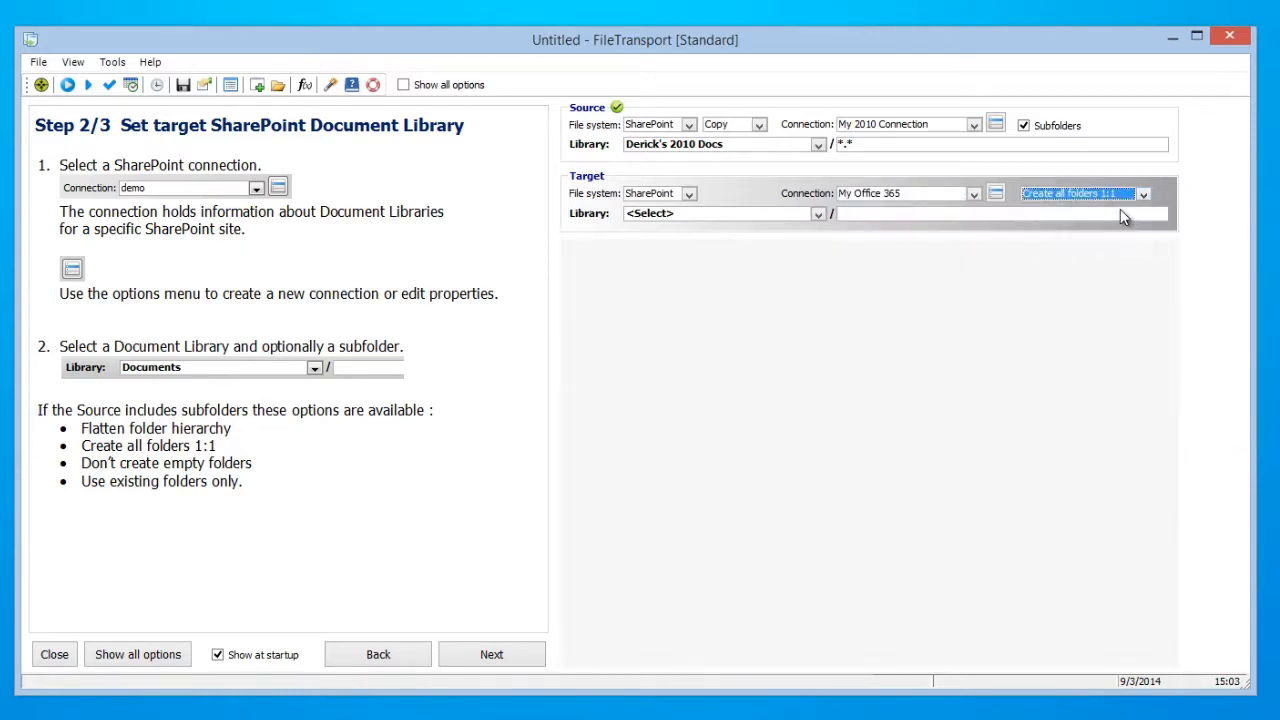
click(818, 214)
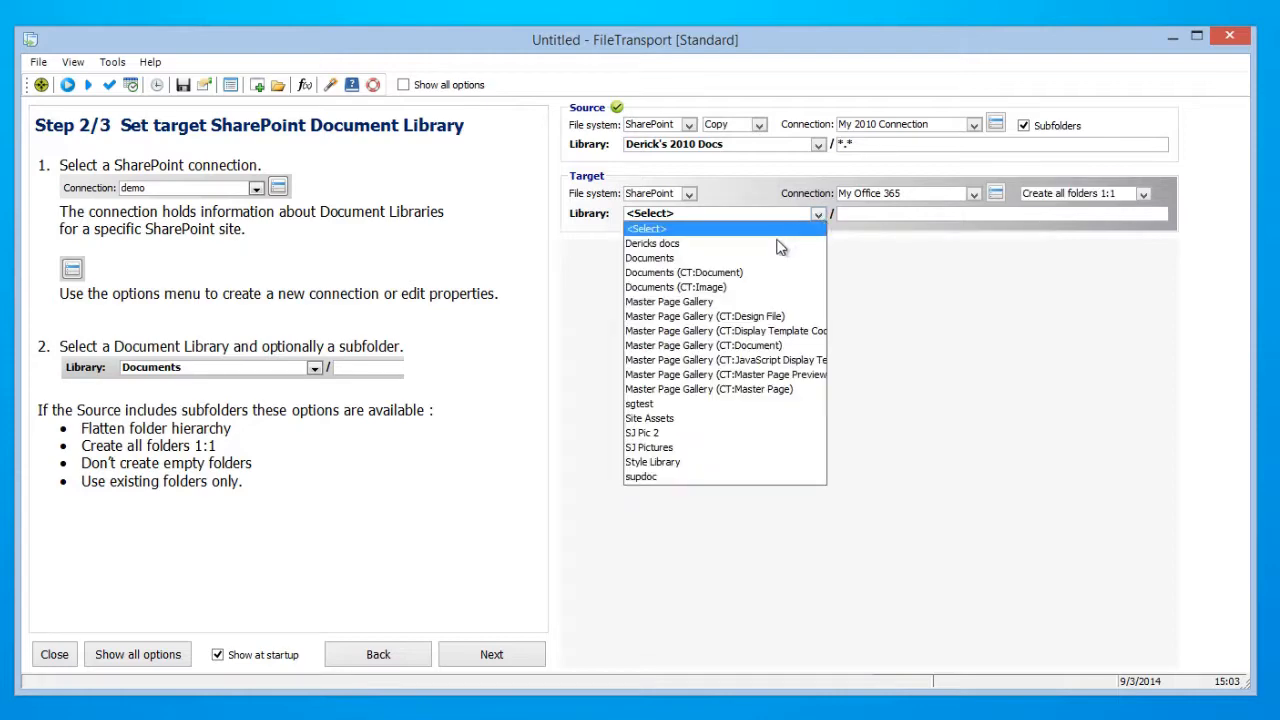
click(776, 244)
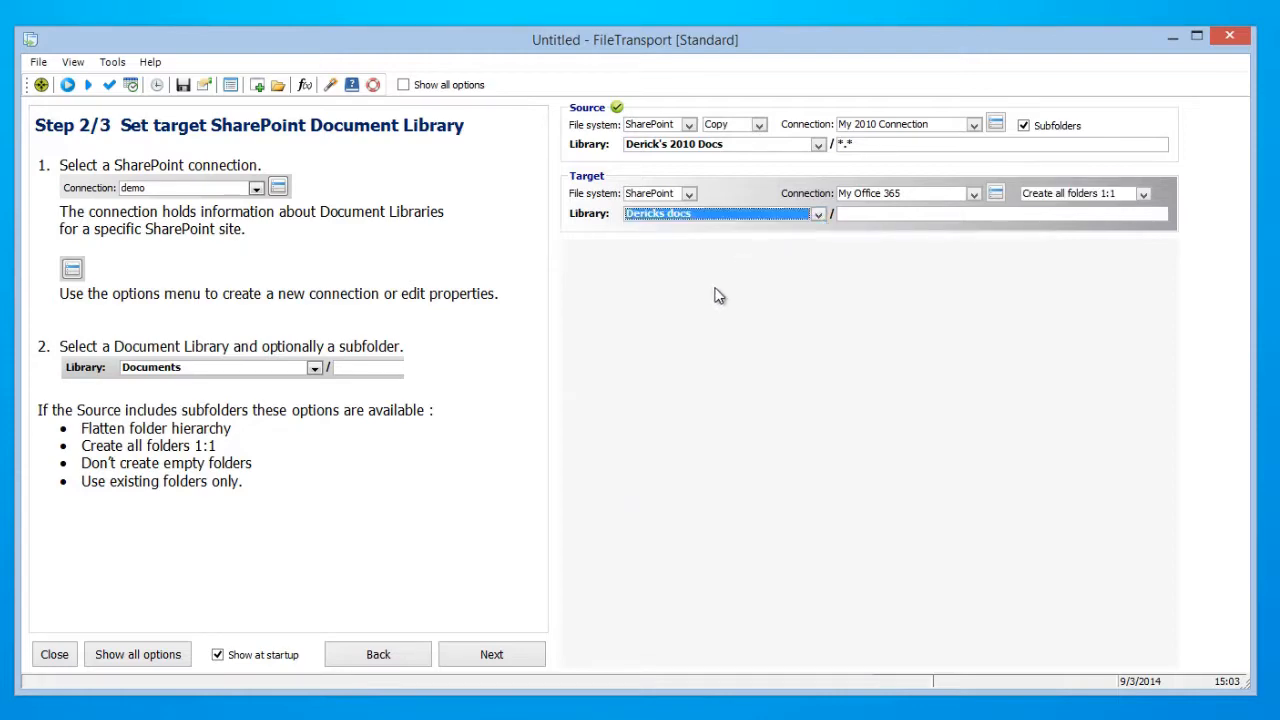
click(491, 655)
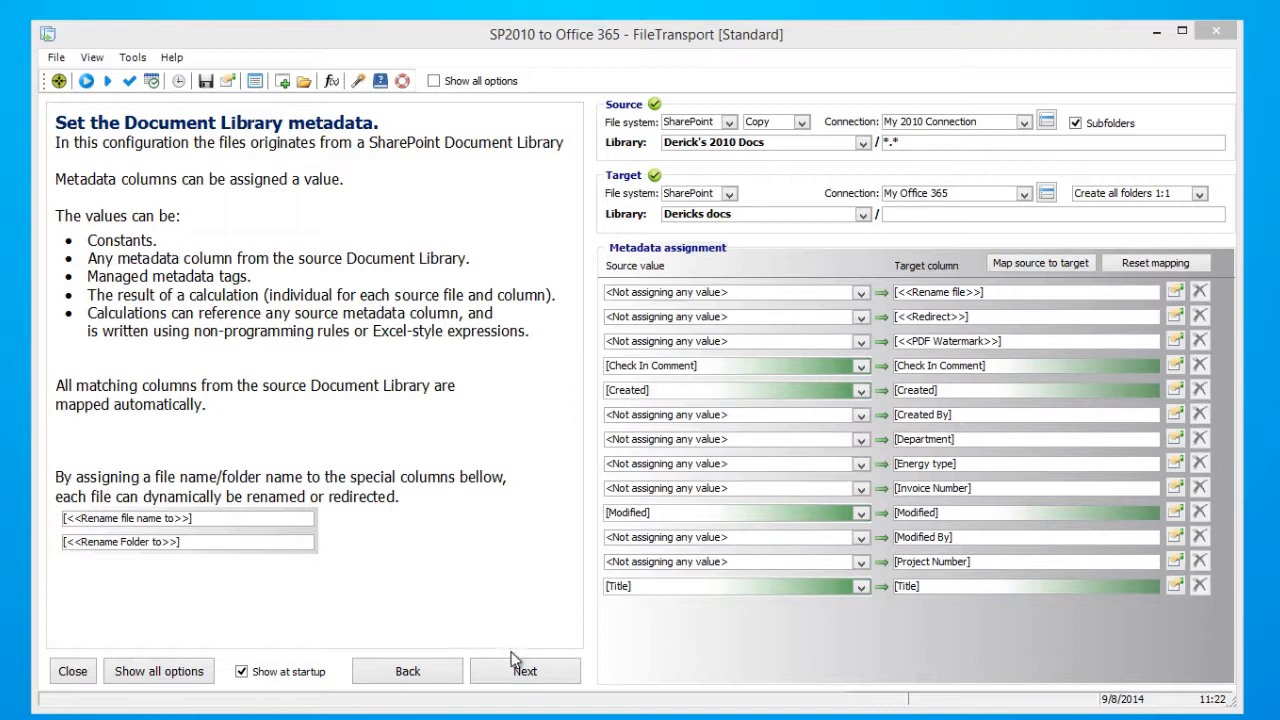
Run the component with preview, saving it as 'SP2010 to Office 365'.
click(519, 666)
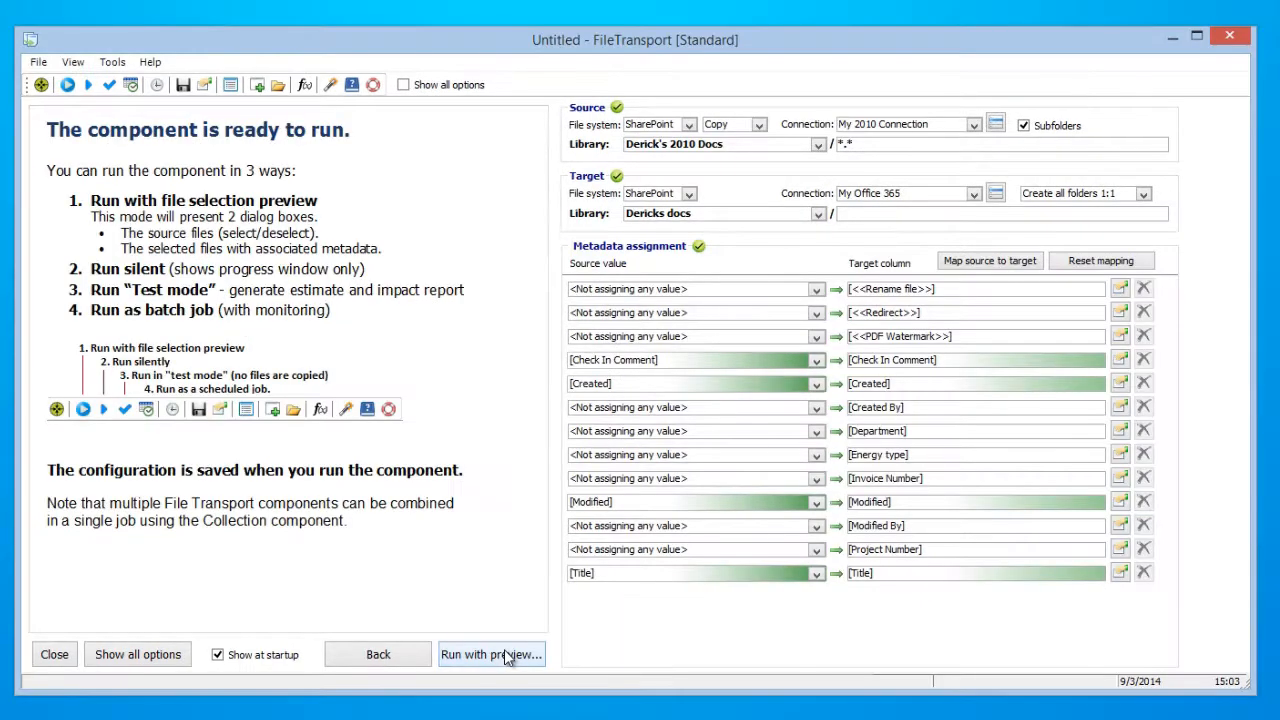
click(507, 656)
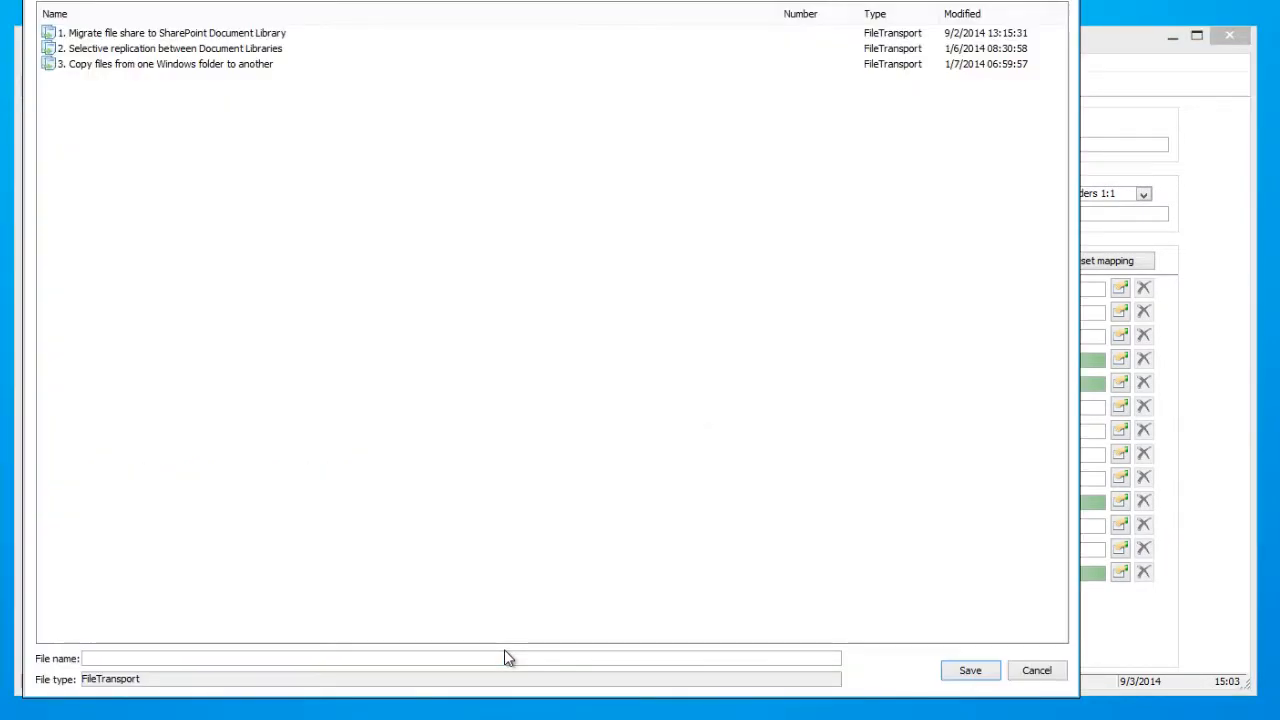
text(S)
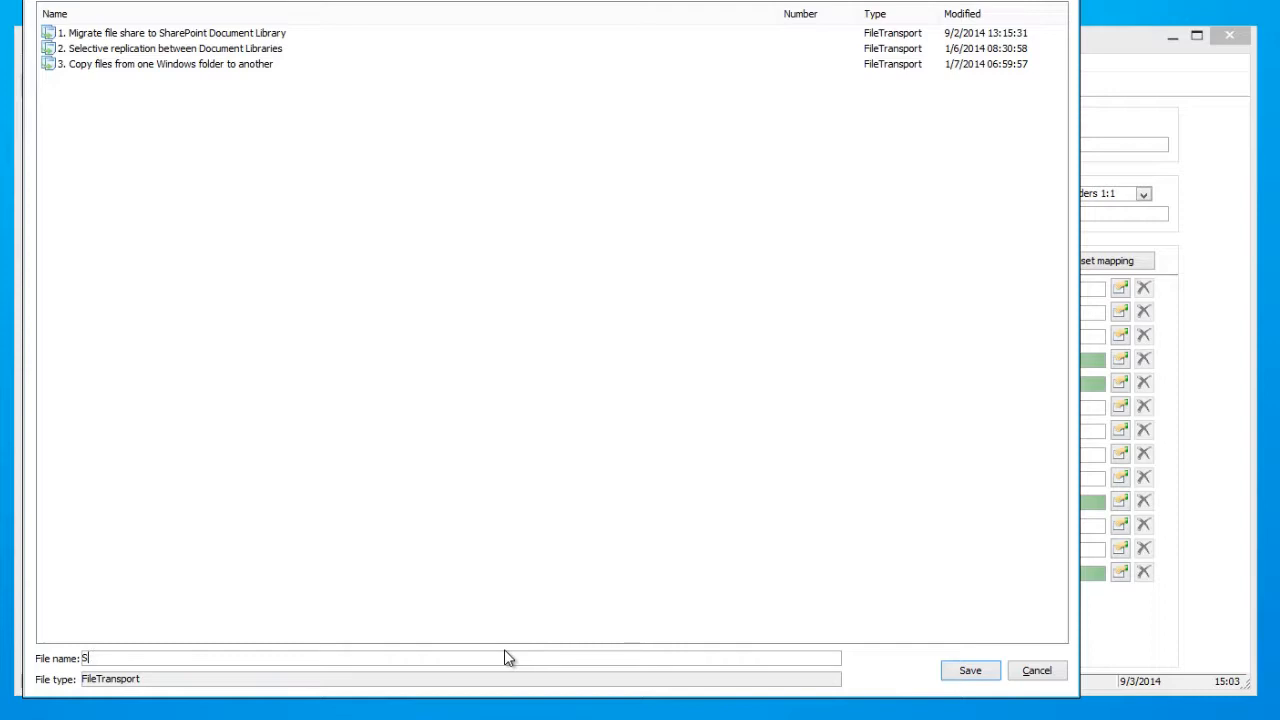
text(P2010 to Office 365)
click(950, 671)
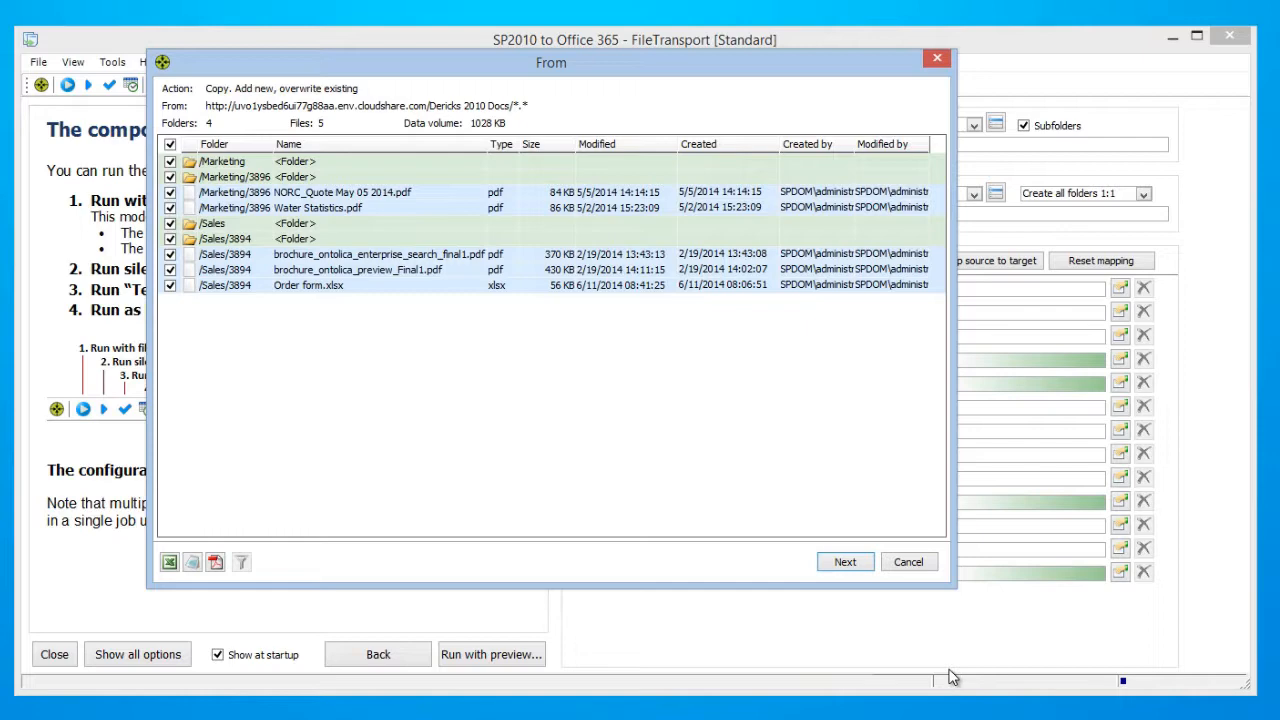
Run the copy past both previews and open the target Office 365 SharePoint site.
click(848, 564)
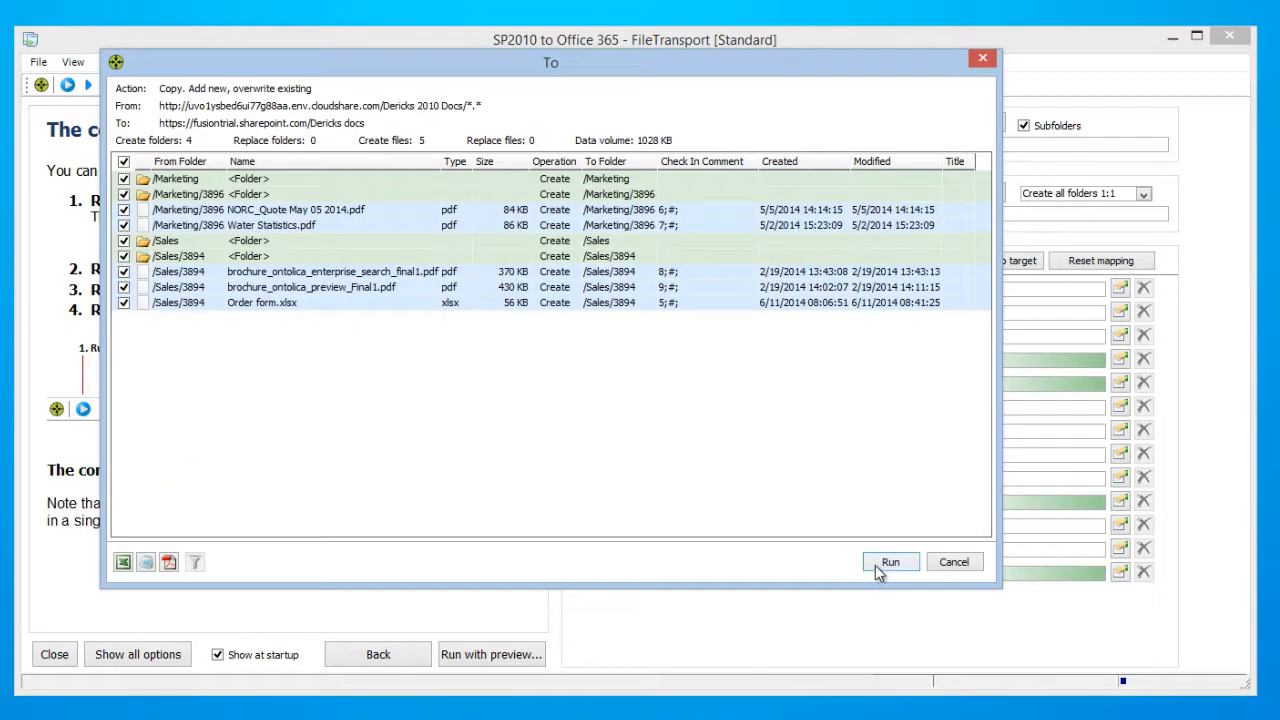
click(888, 563)
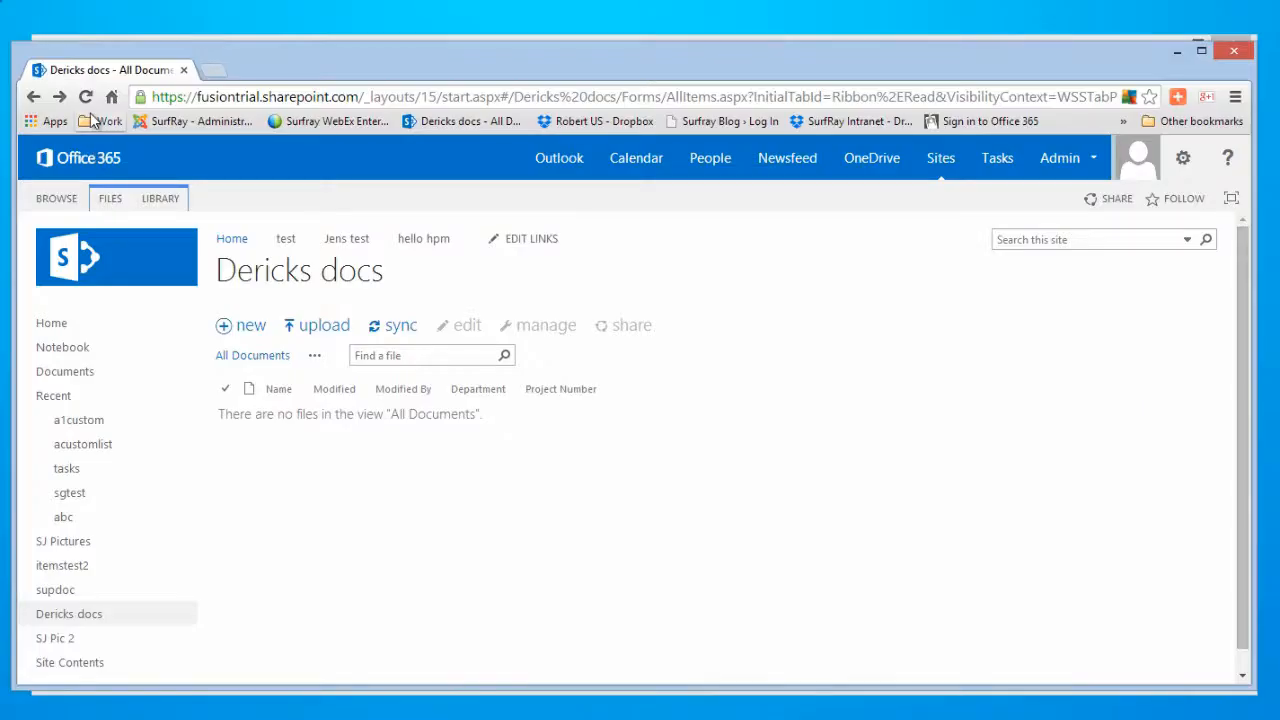
click(85, 98)
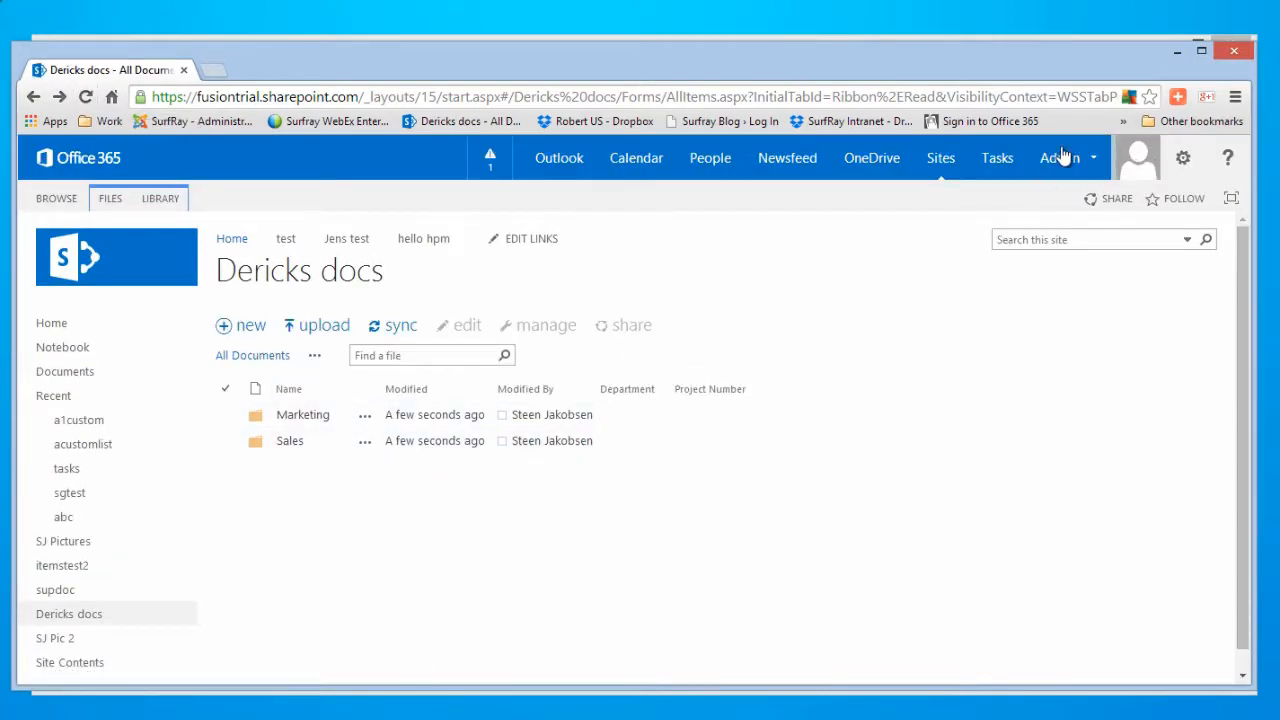
Close the browser showing Dericks docs' Marketing and Sales folders to return to Fusion.
click(1177, 51)
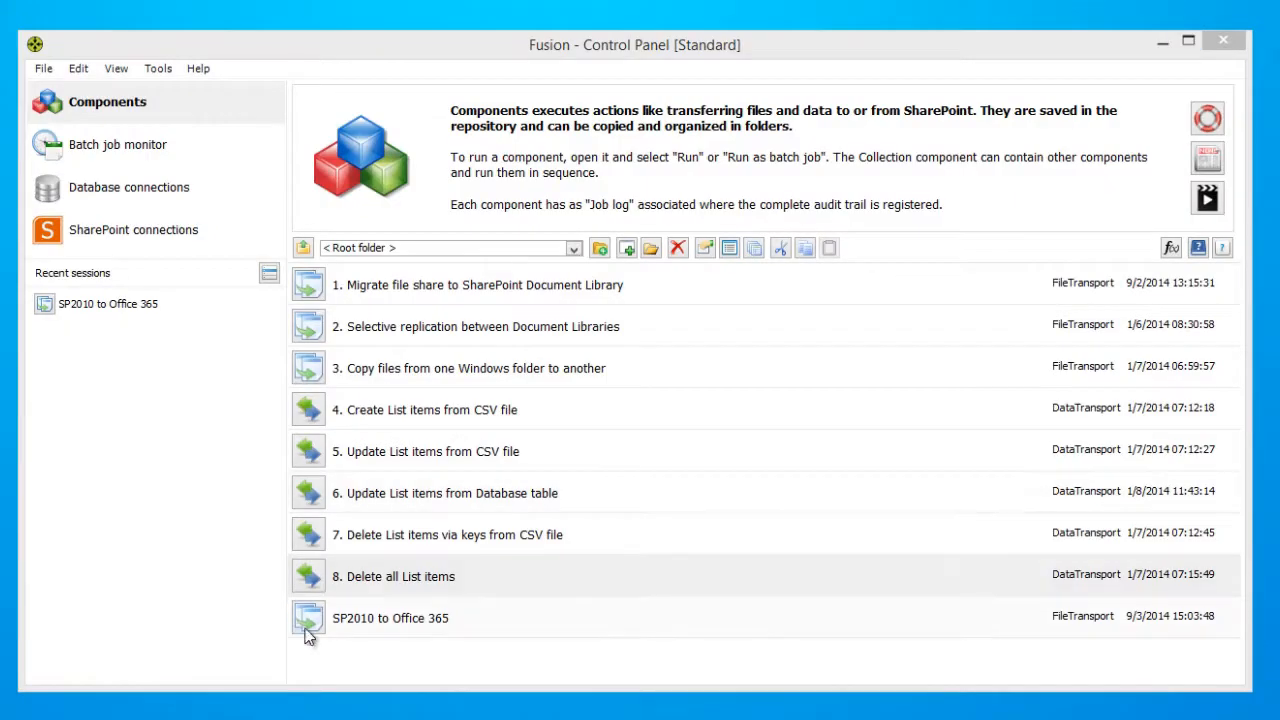